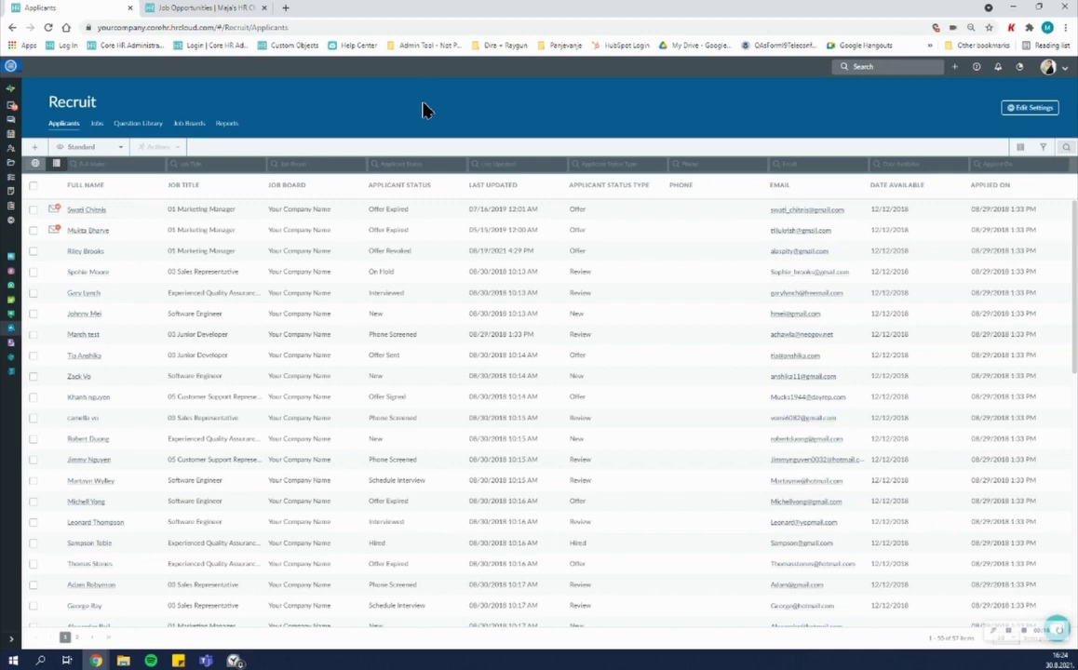
View the Recruit job boards, then examine the current openings and company information on the public Job Opportunities page.
click(186, 122)
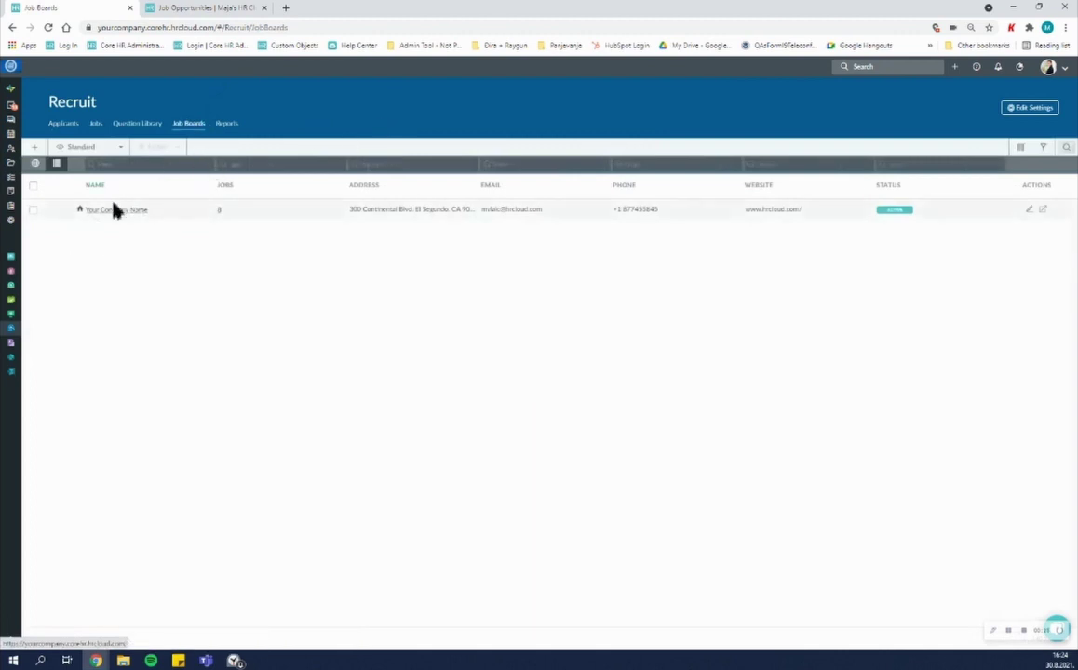
click(217, 10)
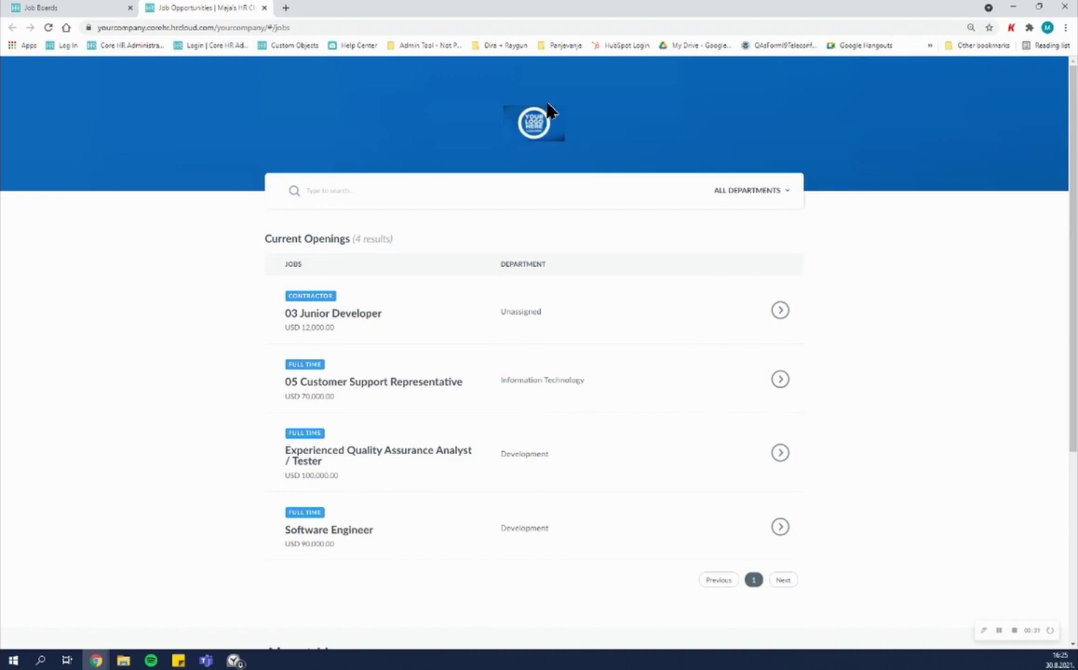
scroll(535, 144, down, 3)
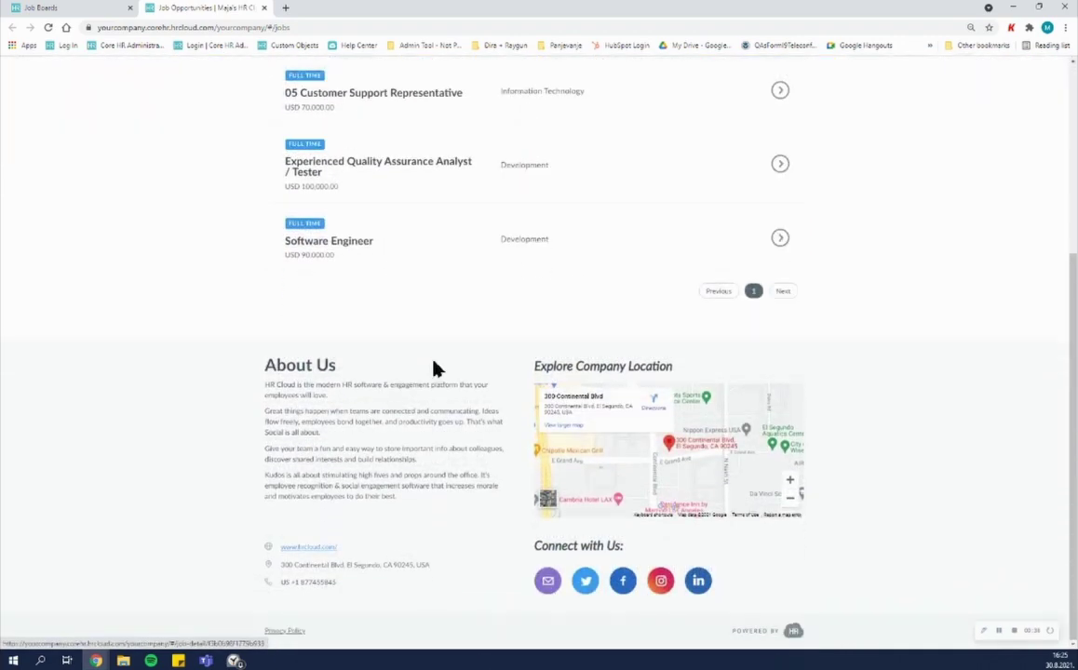
scroll(369, 420, up, 3)
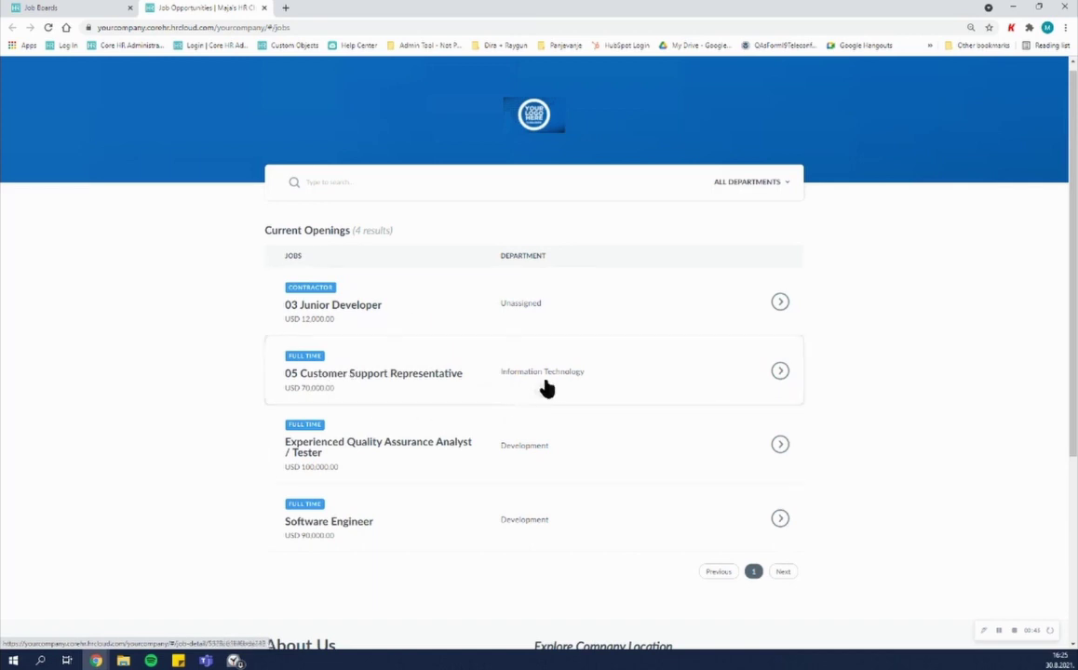
Open the application form for the 05 Customer Support Representative job, accept the privacy policy, and look through the form fields.
click(600, 386)
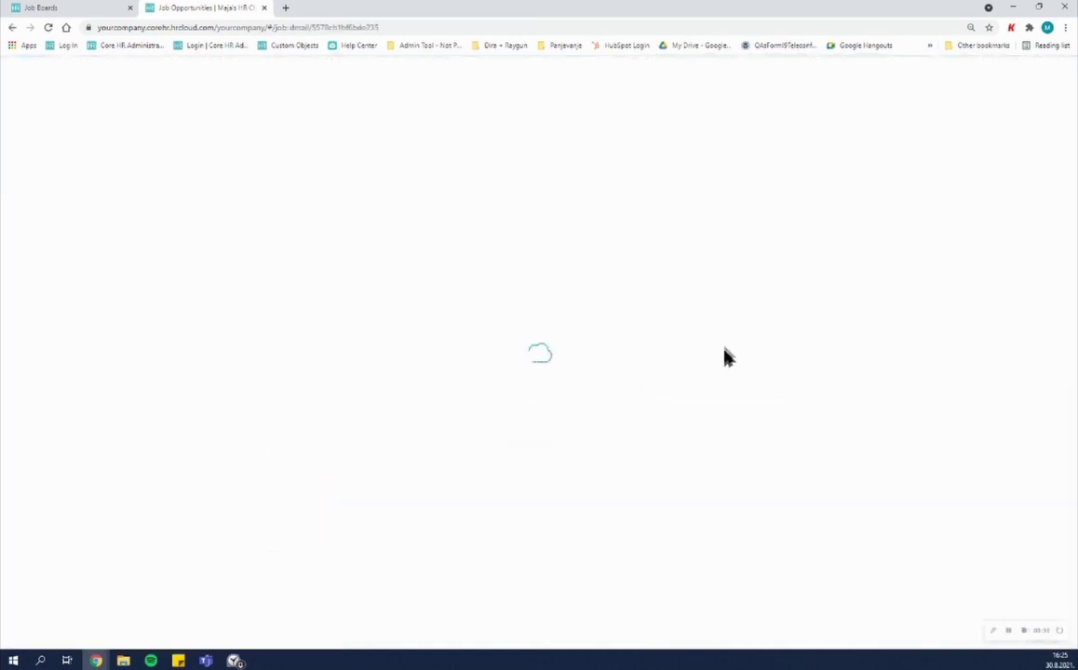
click(725, 225)
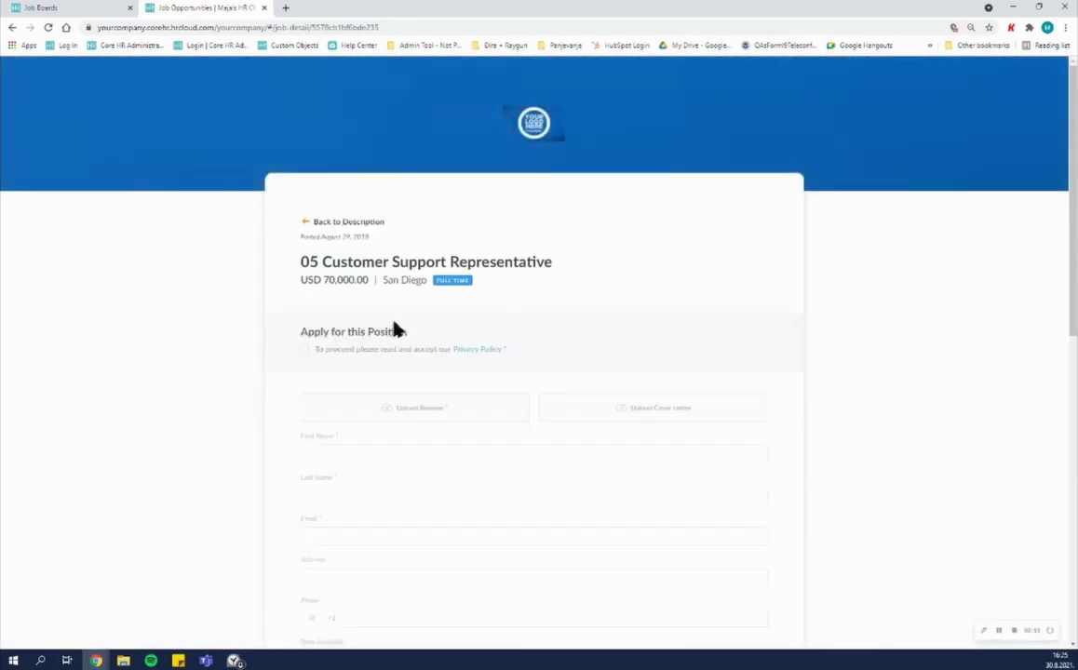
click(304, 350)
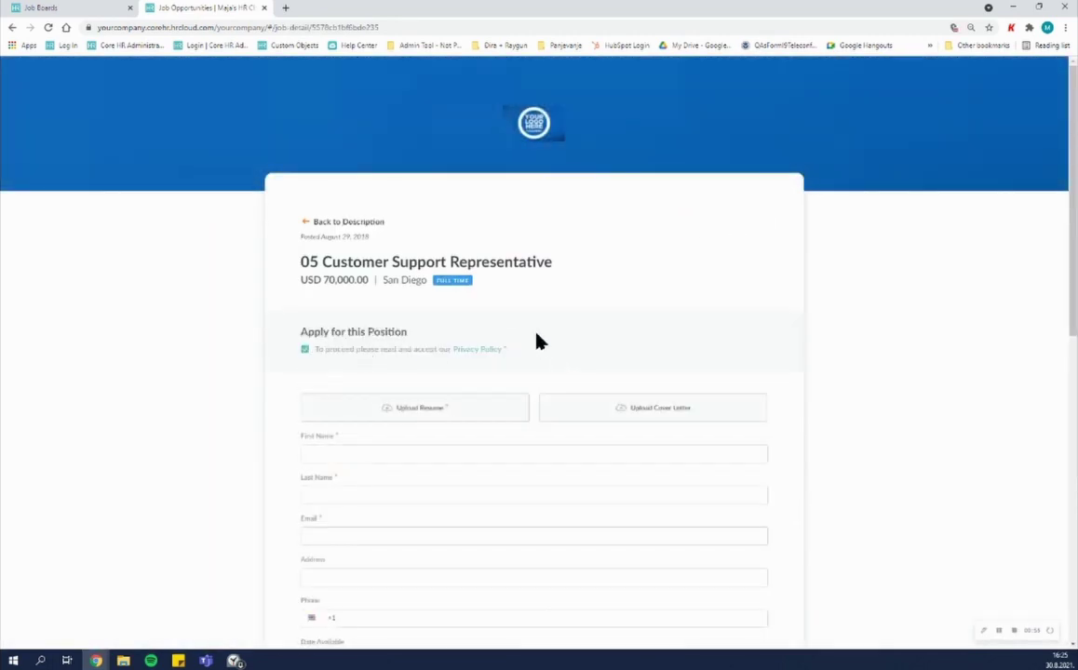
scroll(536, 340, down, 1)
scroll(536, 332, down, 1)
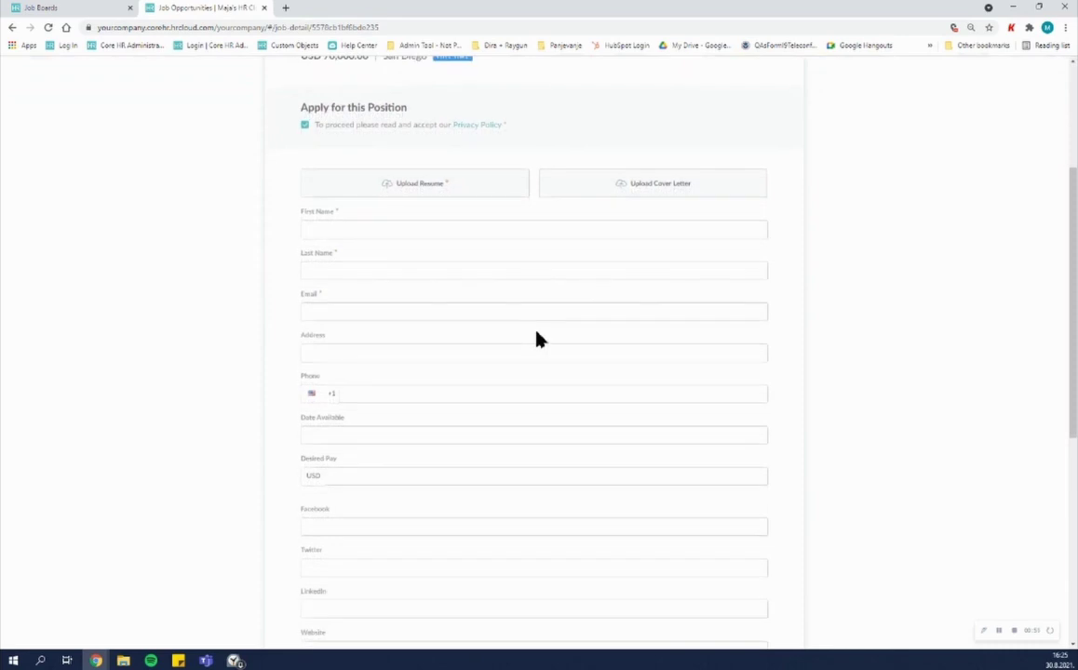
scroll(536, 337, up, 1)
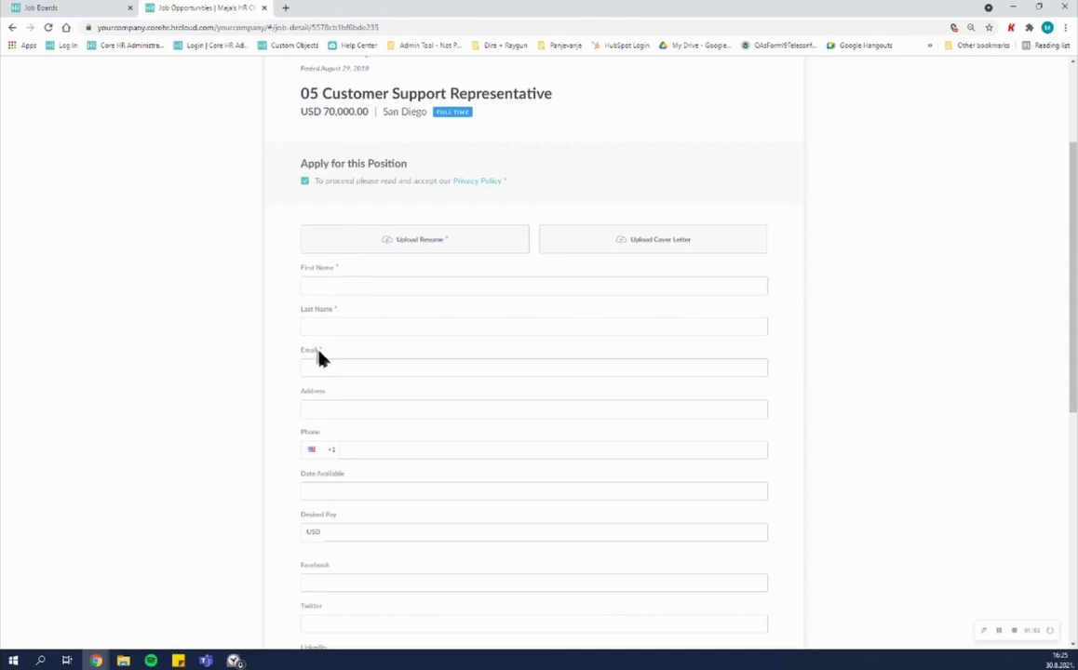
scroll(404, 356, down, 3)
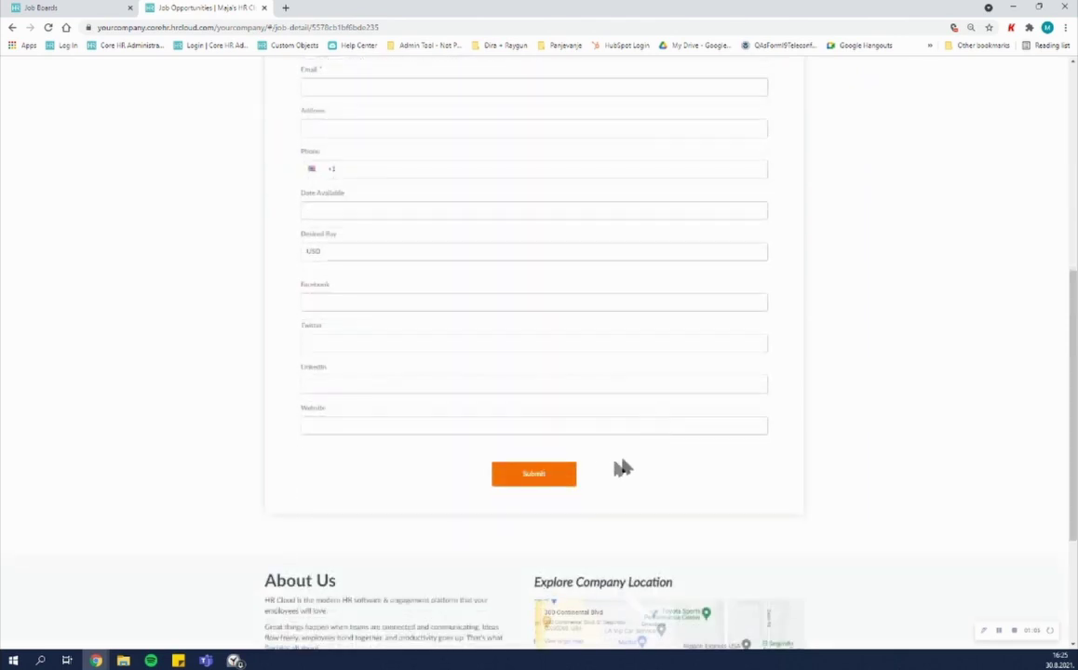
Try to submit the application with its fields left empty and check which fields are required.
click(534, 475)
scroll(605, 419, up, 3)
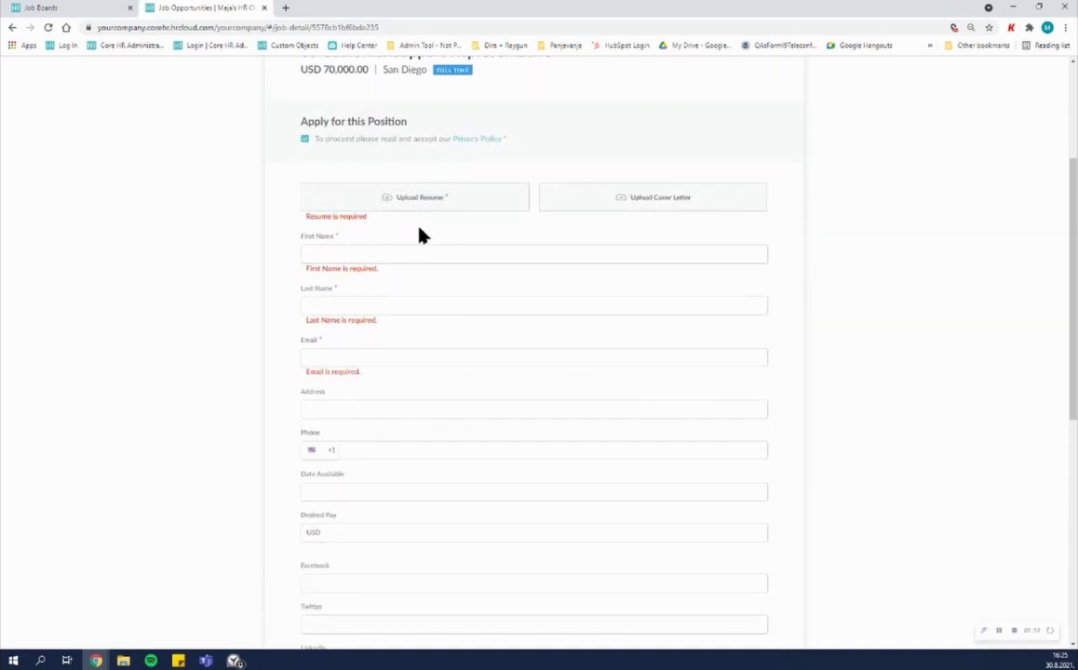
scroll(456, 326, down, 2)
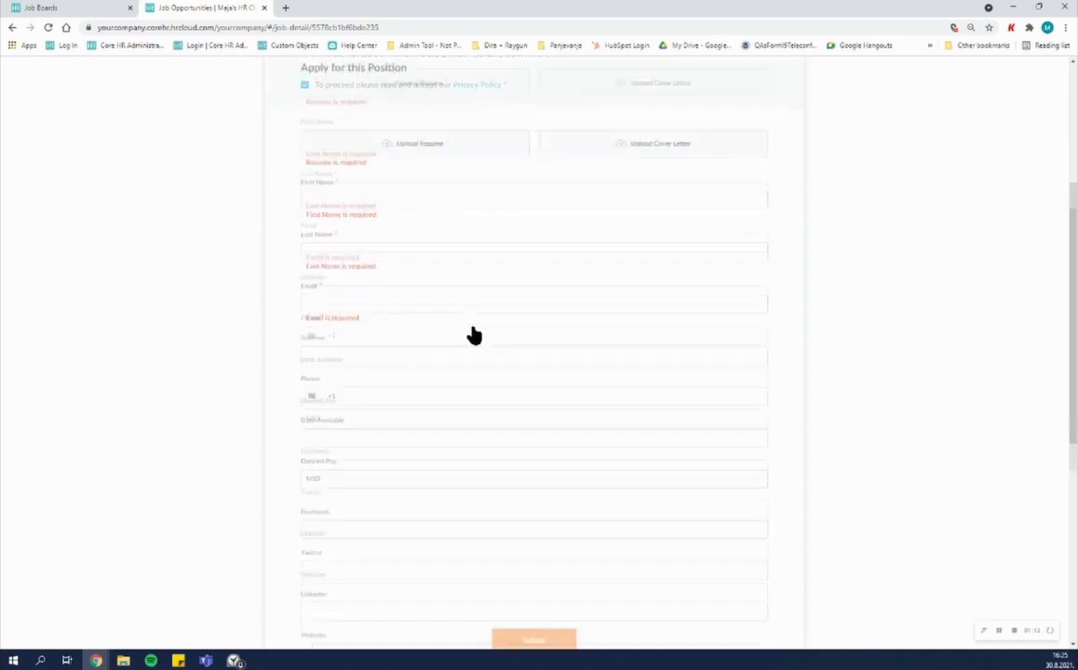
scroll(559, 372, down, 3)
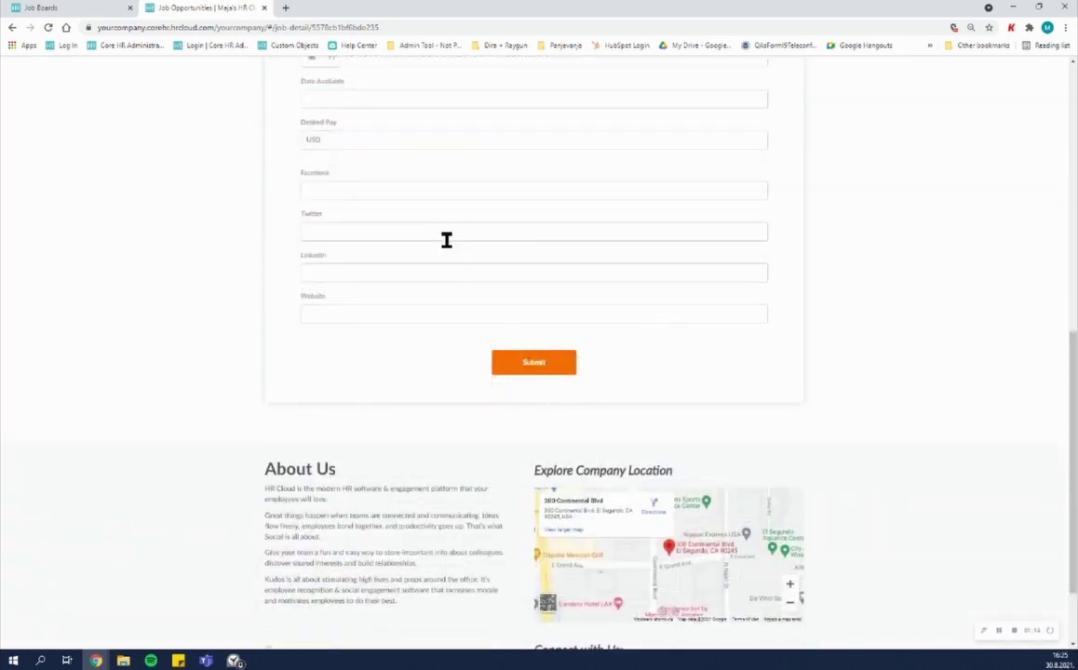
Return to Recruit's applicants, open the 01 Marketing Manager applicant whose offer was revoked, and look through the available status options.
click(99, 9)
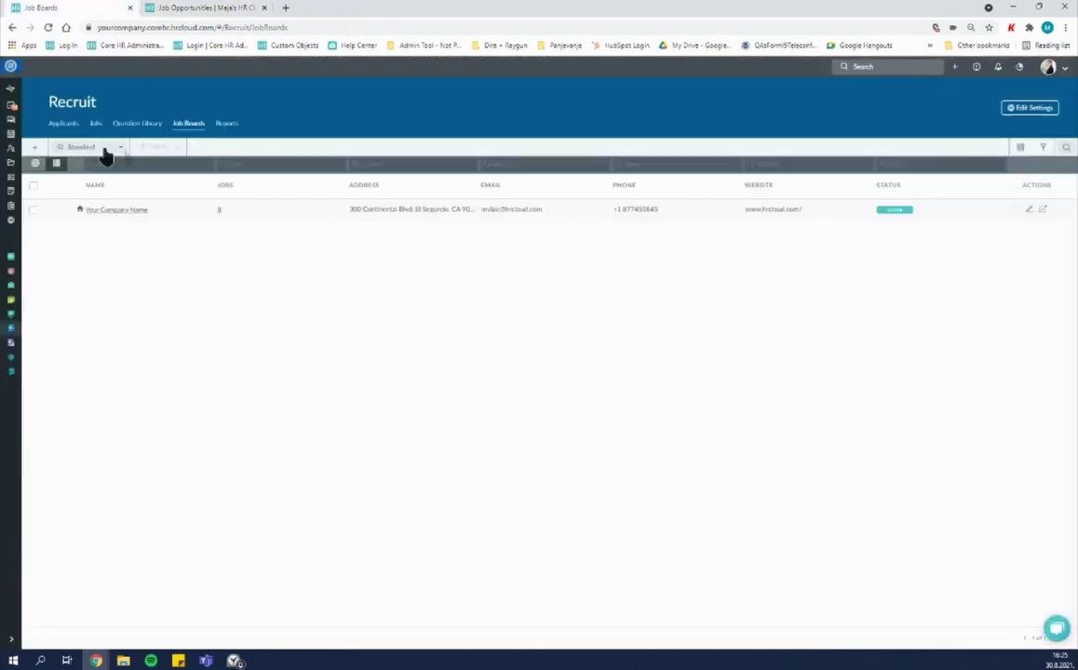
click(65, 124)
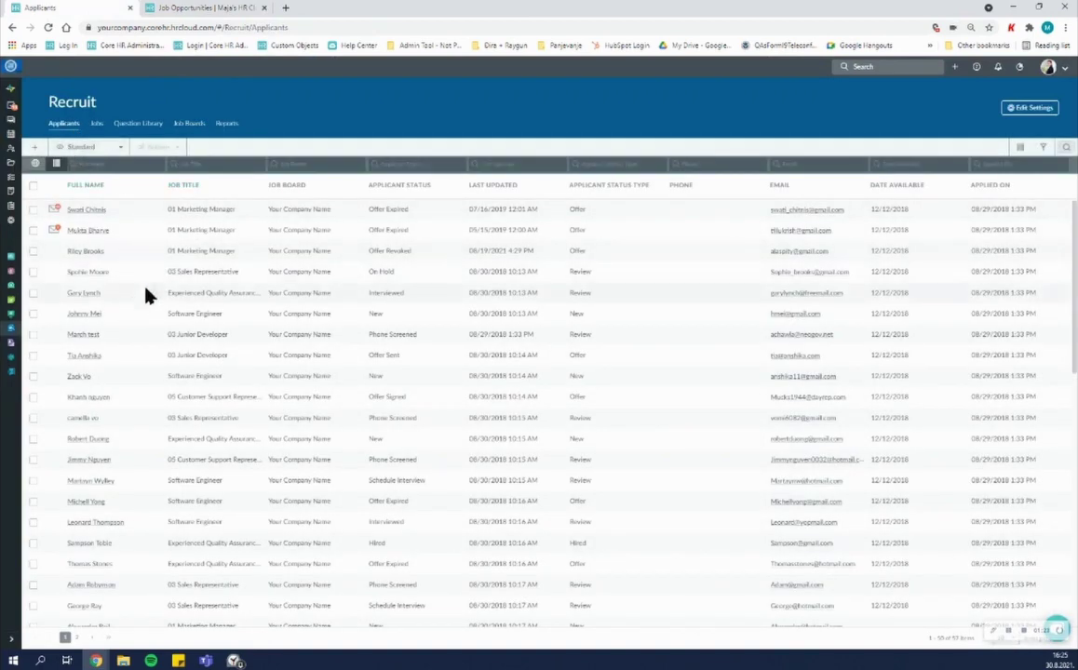
click(97, 253)
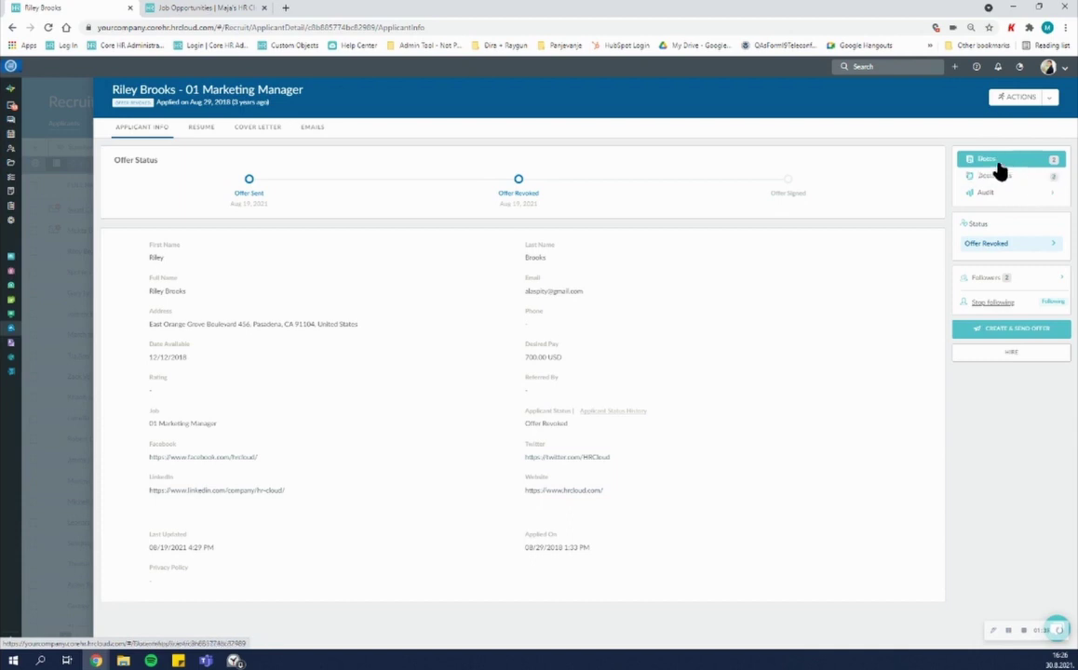
click(999, 243)
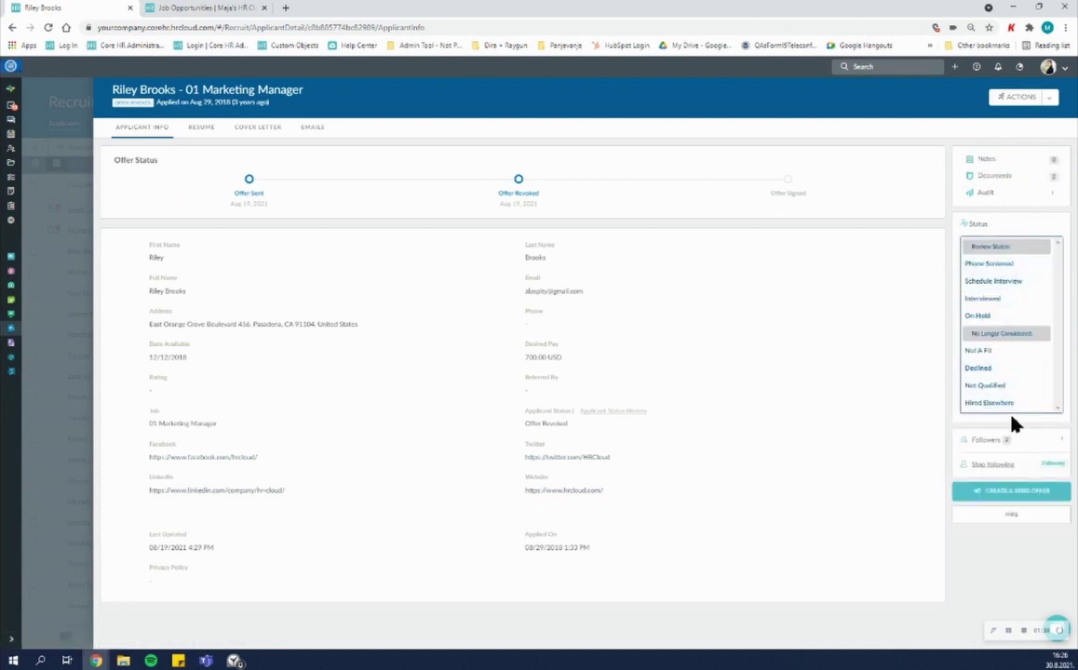
click(1011, 229)
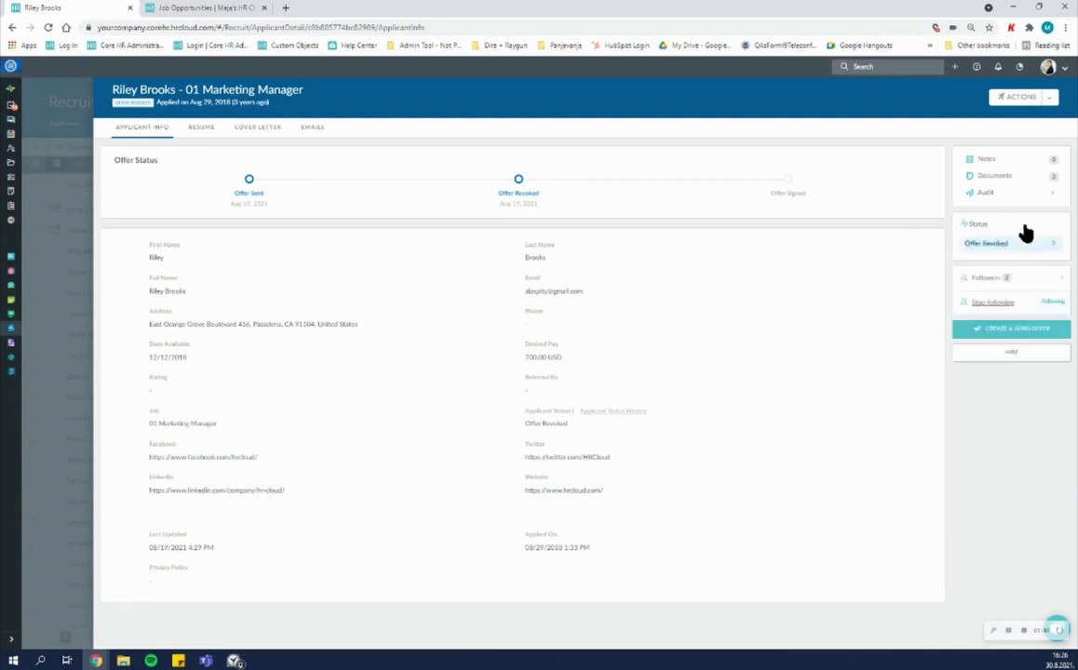
Examine the applicant's resume, cover letter and emails, expanding the full References email of Aug 27, 2021.
click(202, 135)
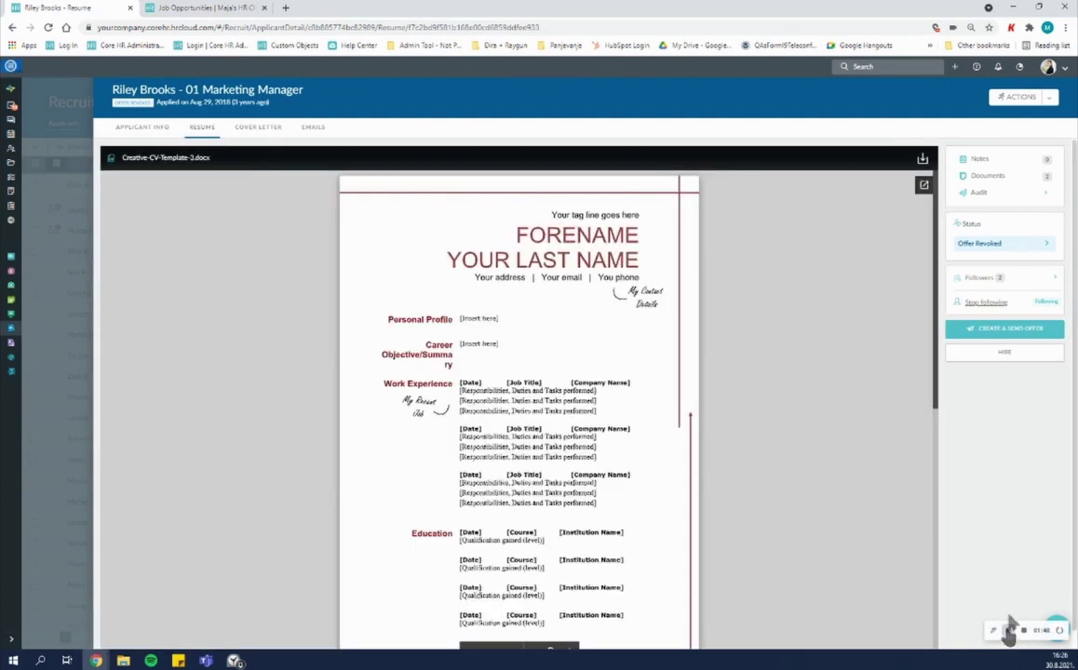
click(259, 132)
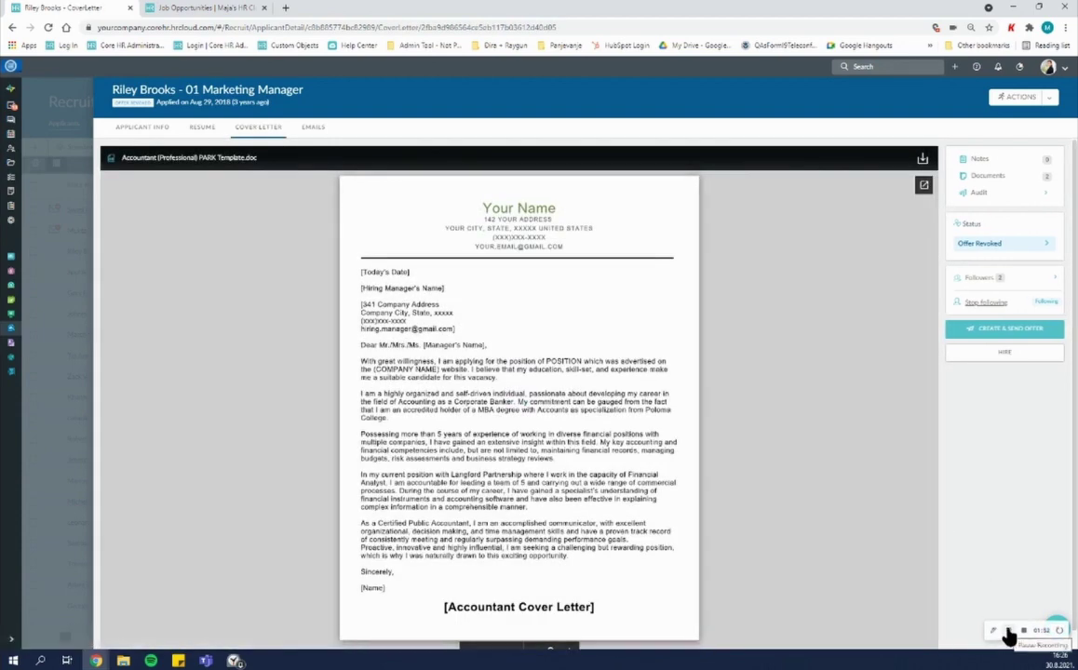
click(313, 130)
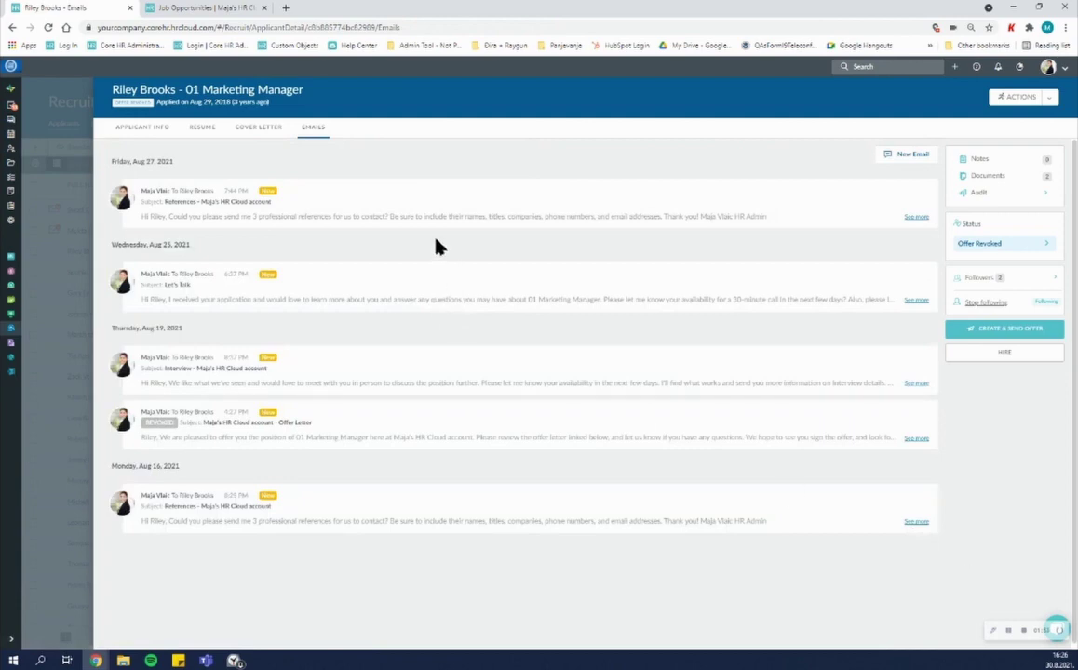
click(916, 217)
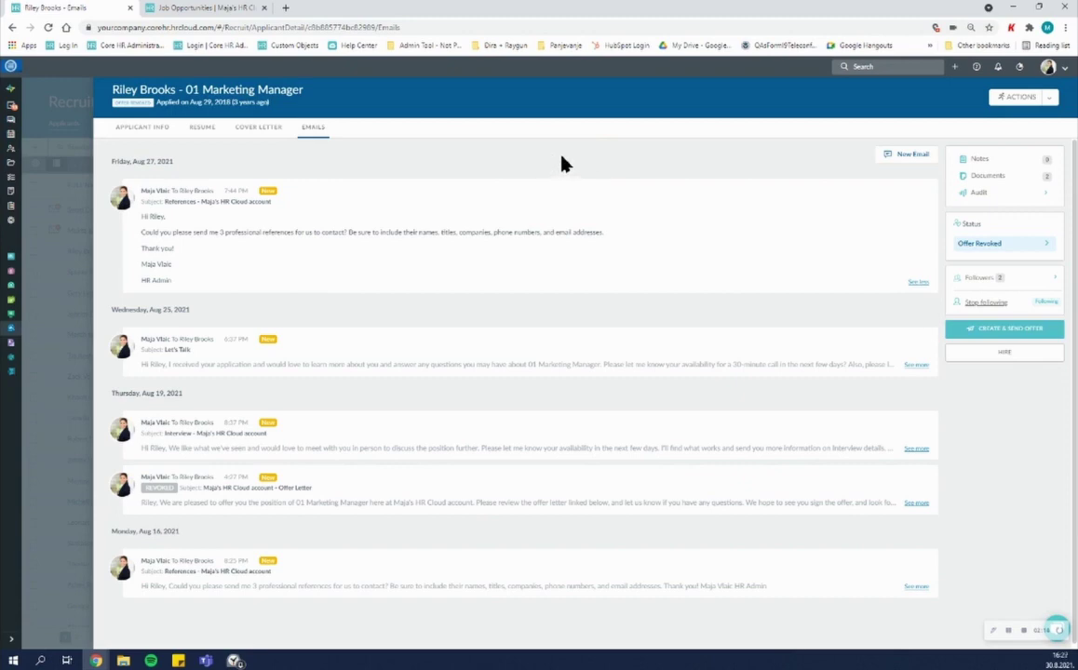
Start a new offer for the applicant and apply the Offer Letter template.
click(1022, 333)
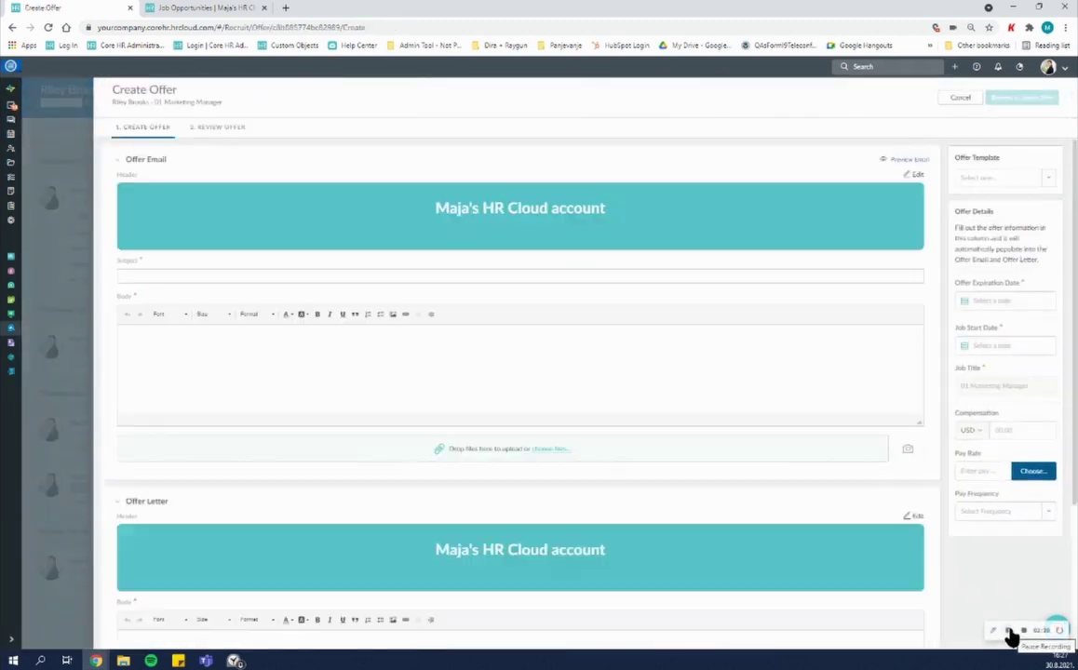
scroll(486, 436, down, 2)
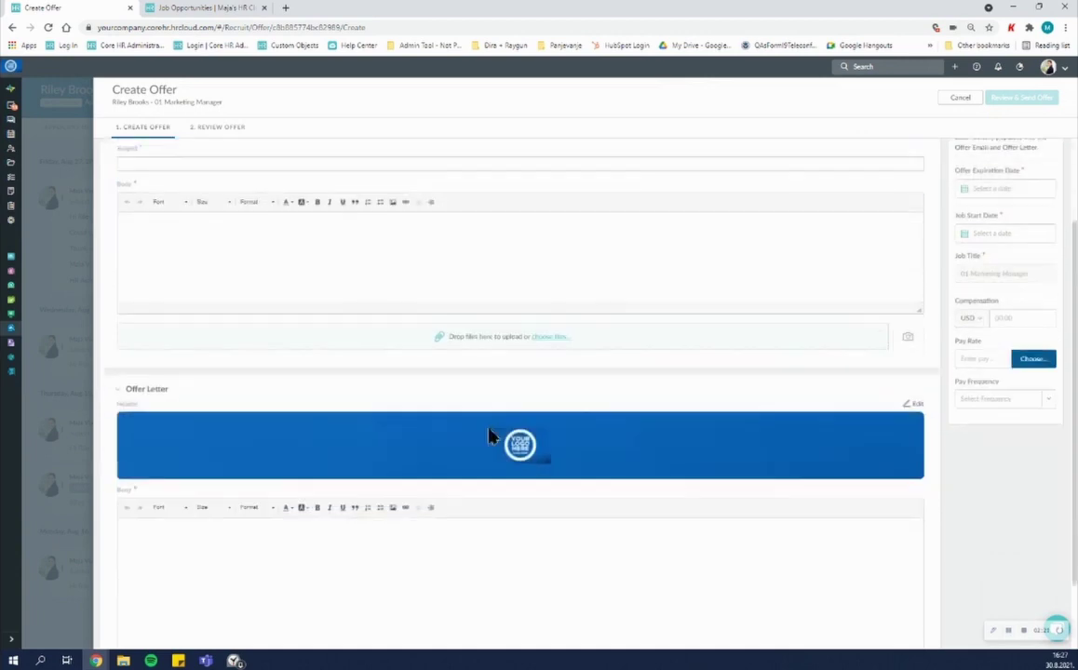
scroll(149, 341, up, 3)
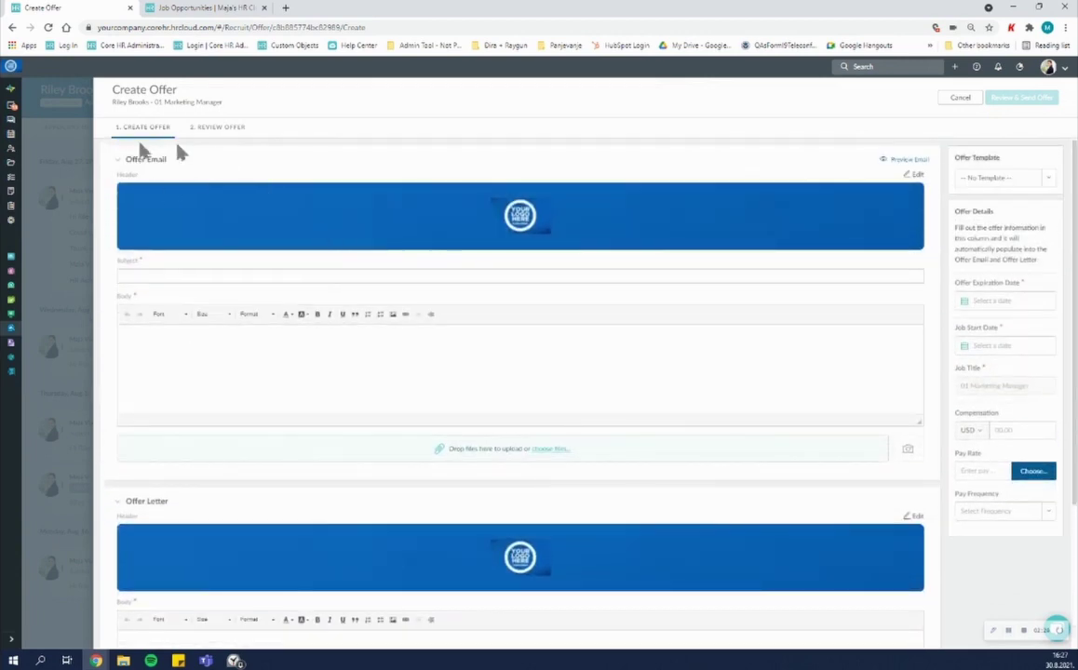
click(992, 178)
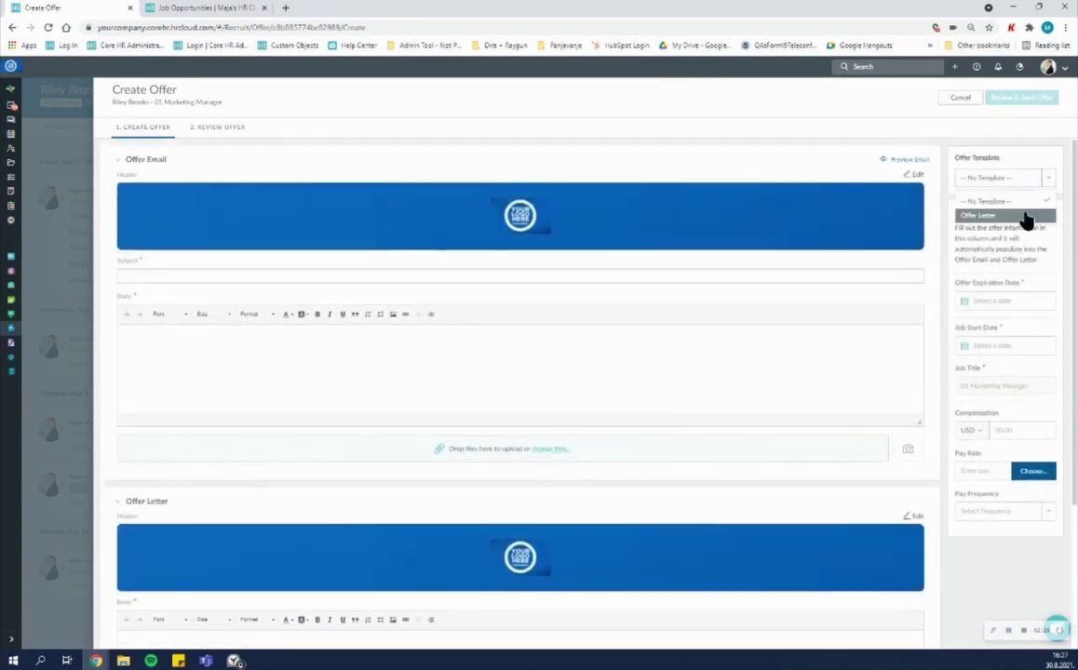
click(1025, 217)
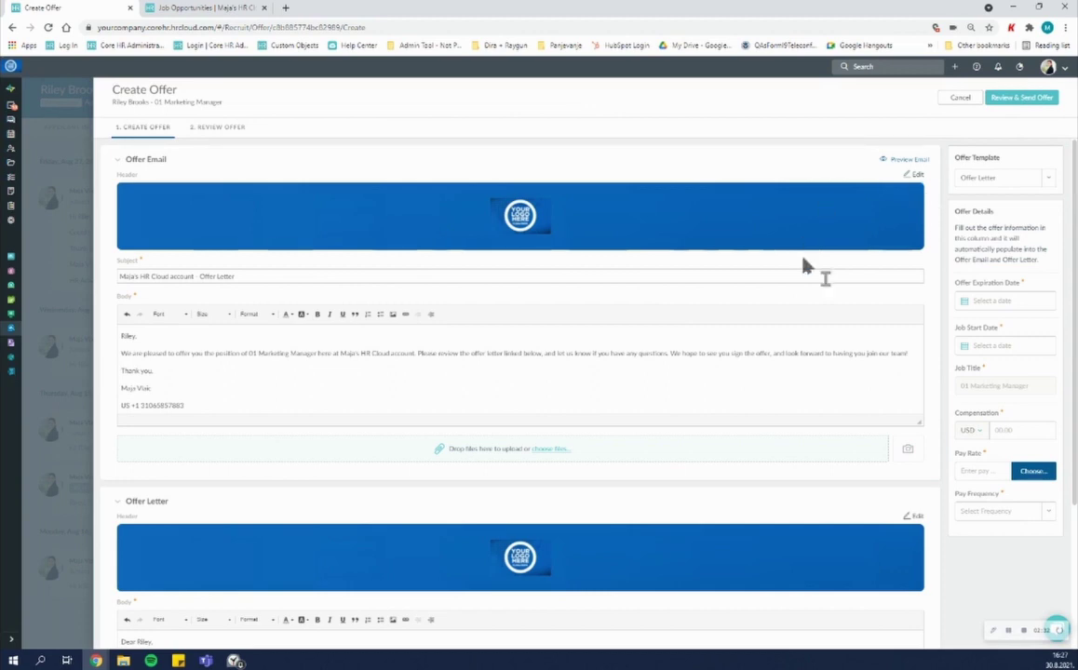
Set the offer expiration date to 08/31/2021 and the job start date to 08/25/2021.
click(1006, 298)
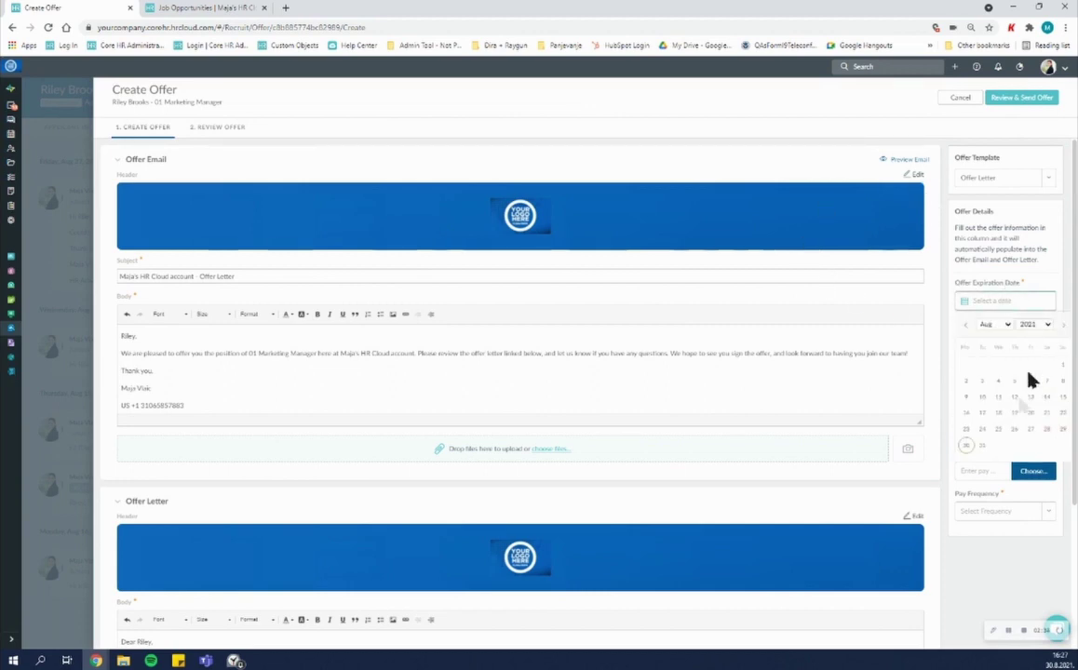
click(983, 448)
click(988, 345)
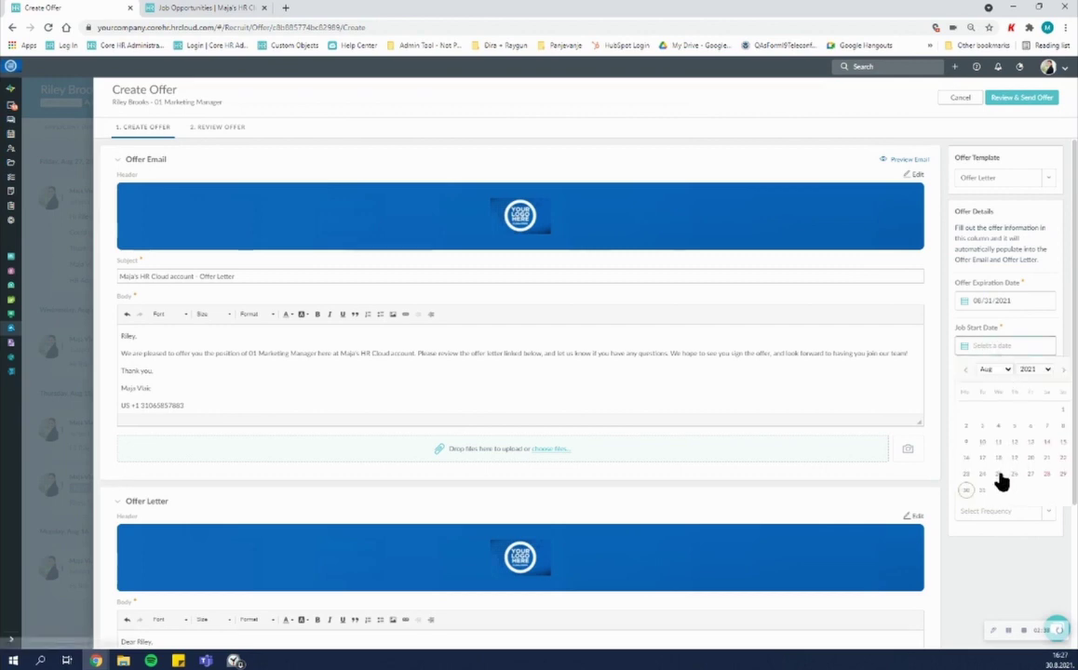
click(999, 476)
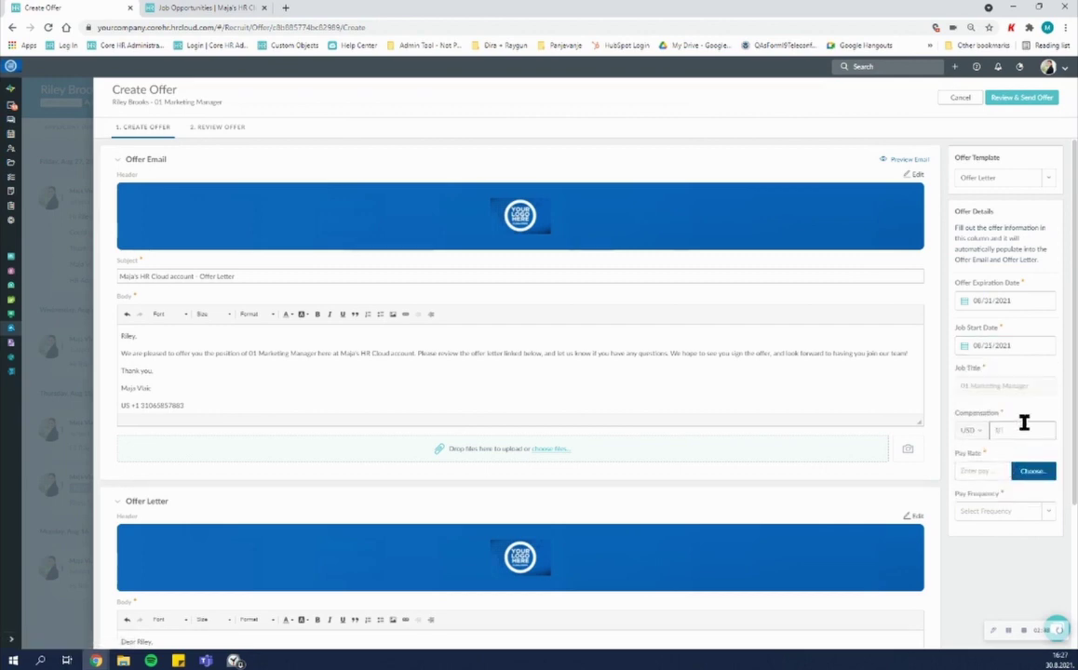
Set the compensation to 10 USD with a Yearly pay rate and Quarterly pay frequency, and bring up the offer for review.
click(993, 510)
click(974, 450)
click(1031, 471)
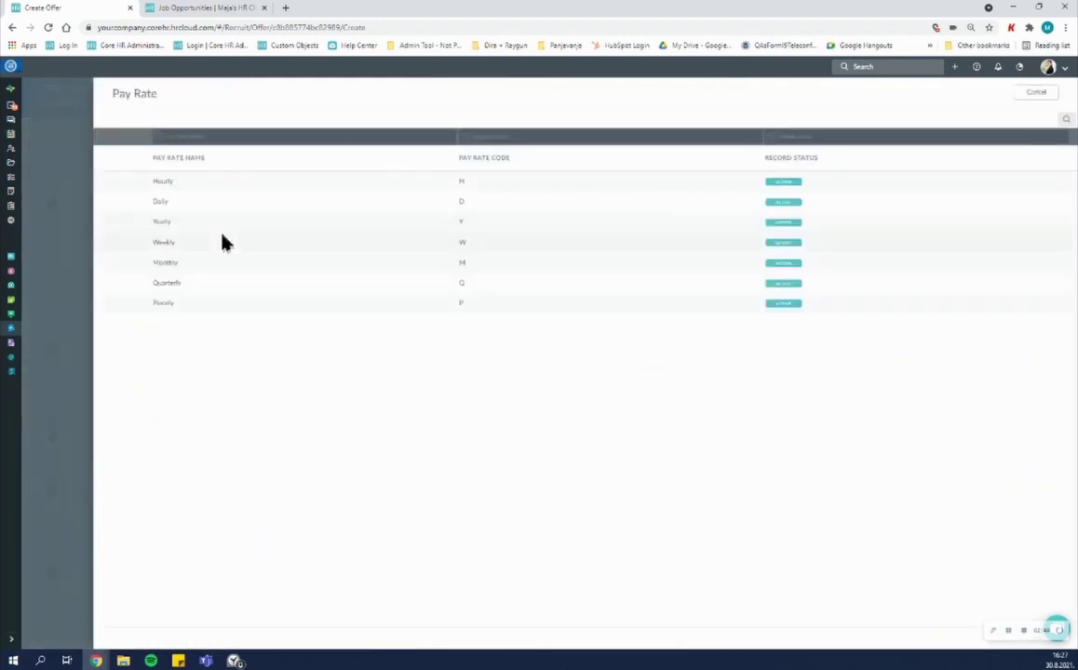
click(221, 228)
click(1038, 99)
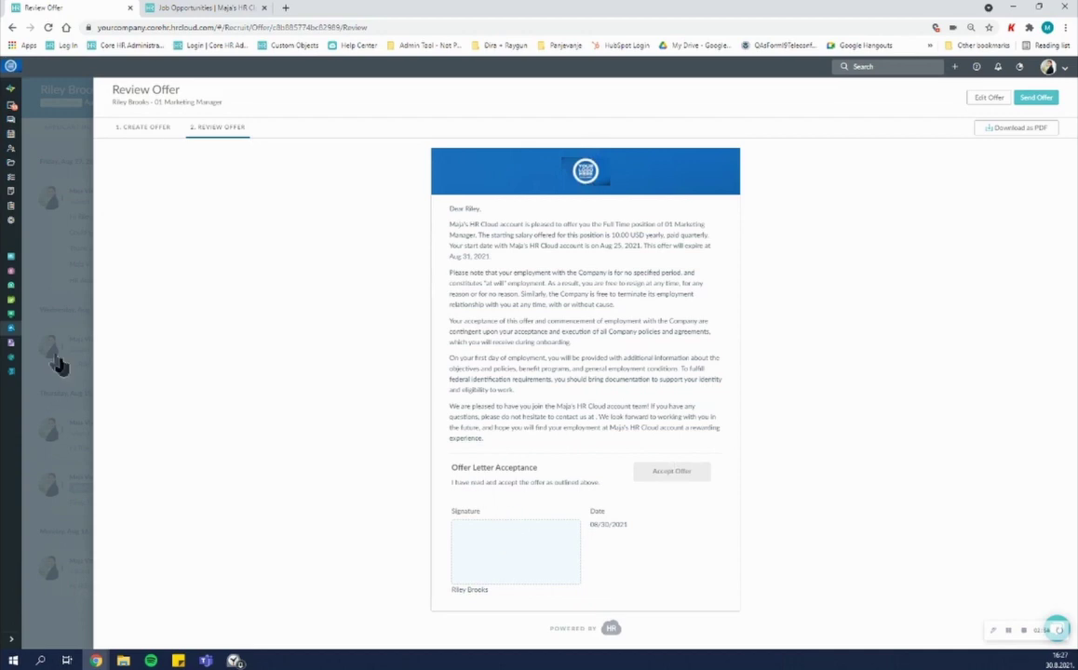
Leave the offer review without sending the offer, close the applicant's record, and return to the applicants list.
click(67, 316)
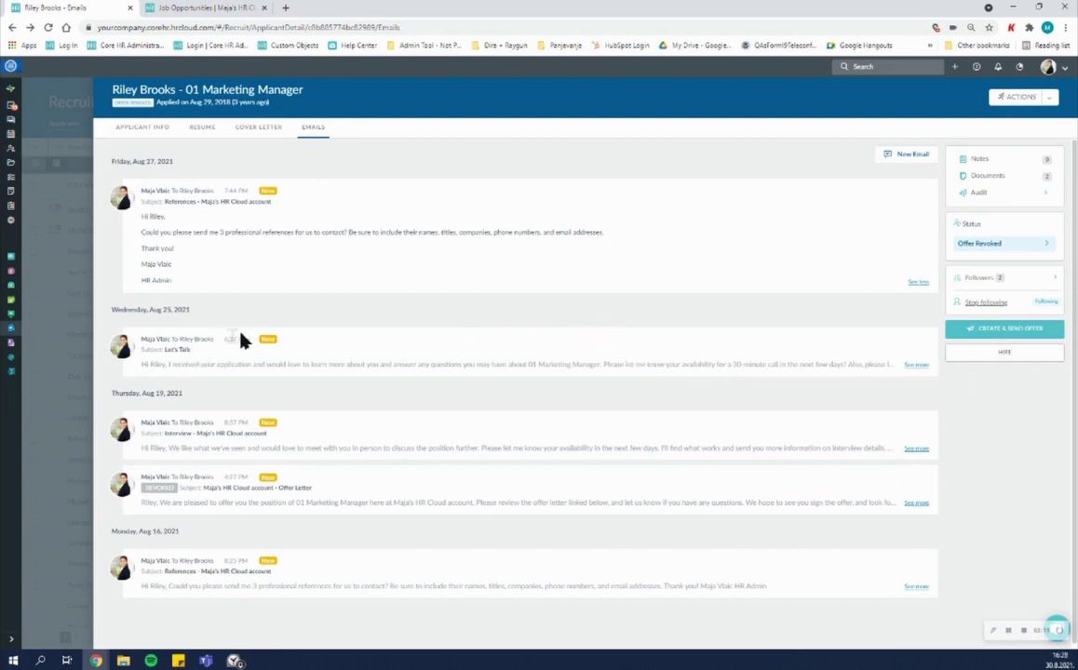
mouse_move(34, 270)
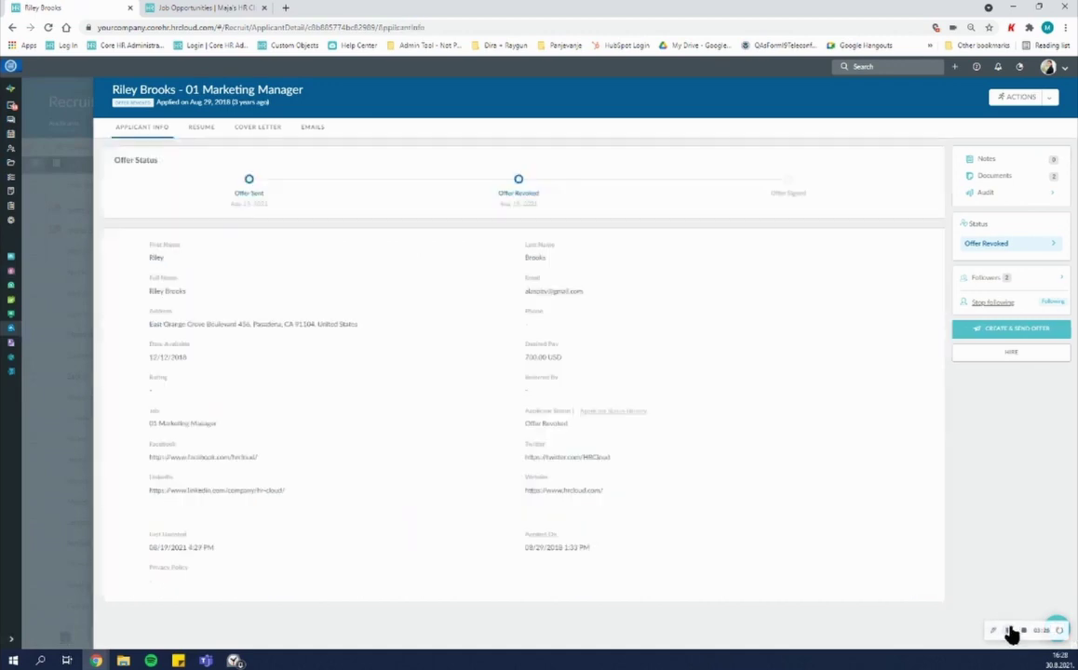
click(86, 322)
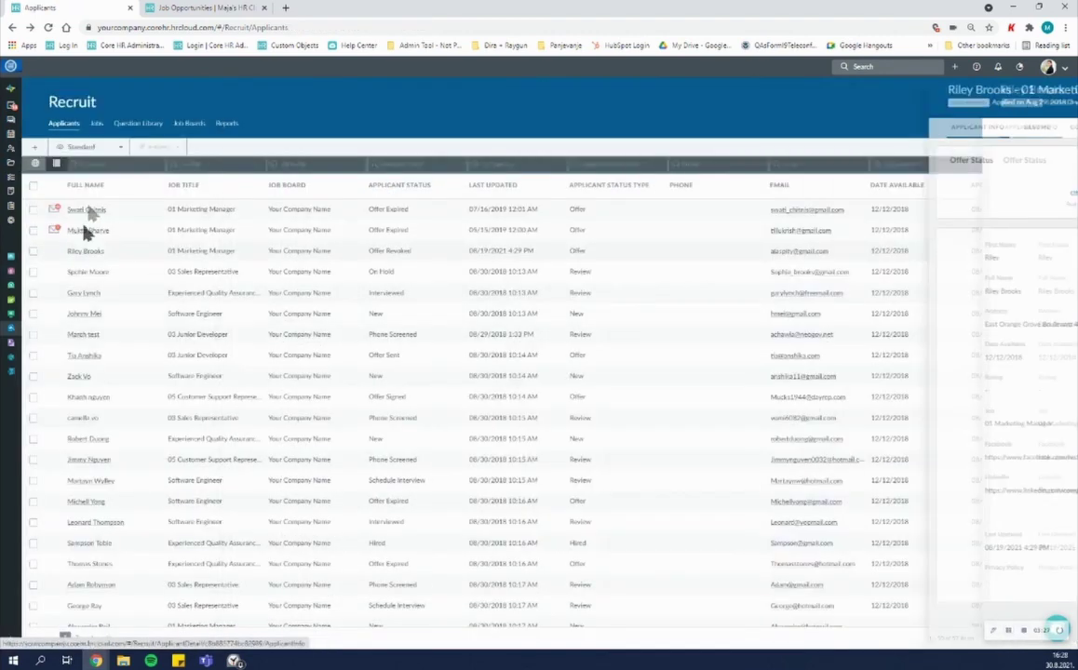
Start a new job posting in the Recruit jobs list and set its position to Chief Executive Officer.
click(97, 126)
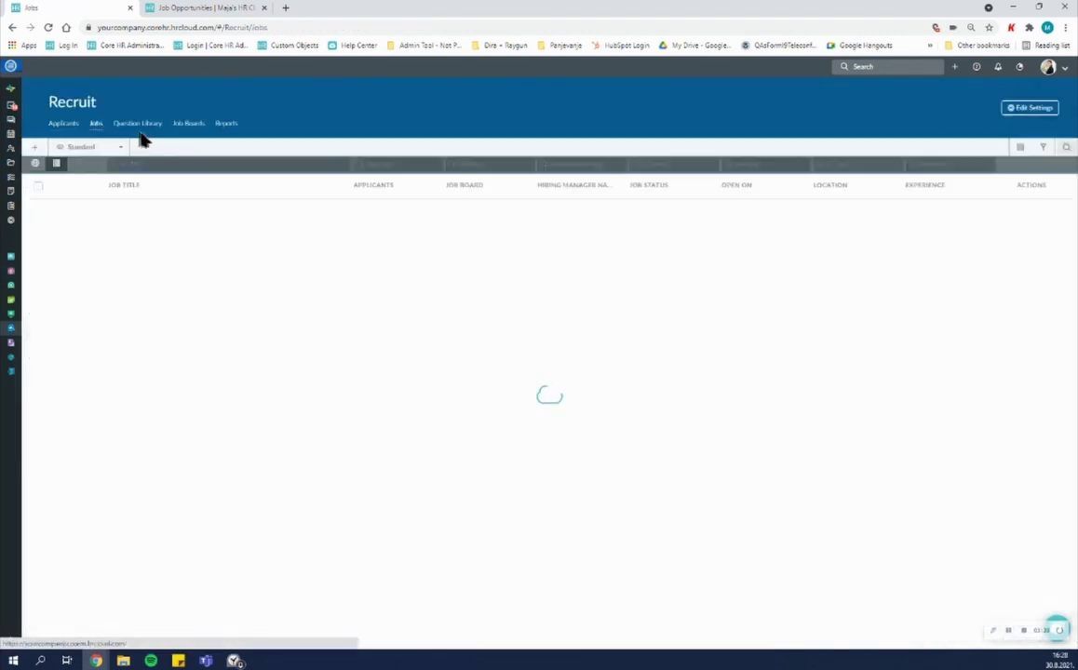
click(35, 147)
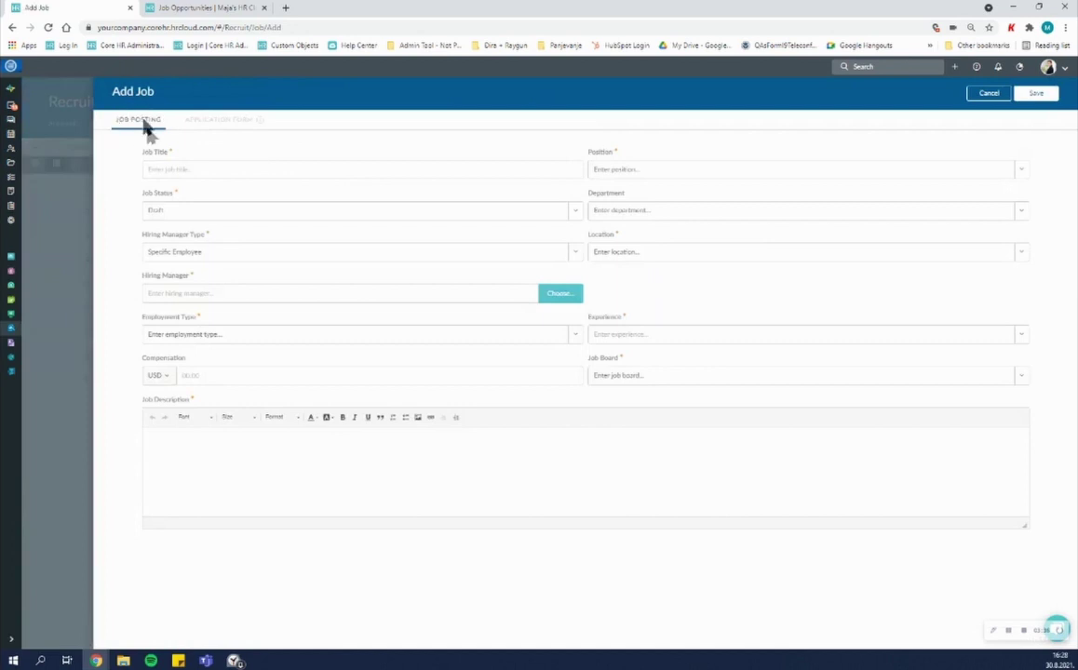
click(631, 171)
click(680, 235)
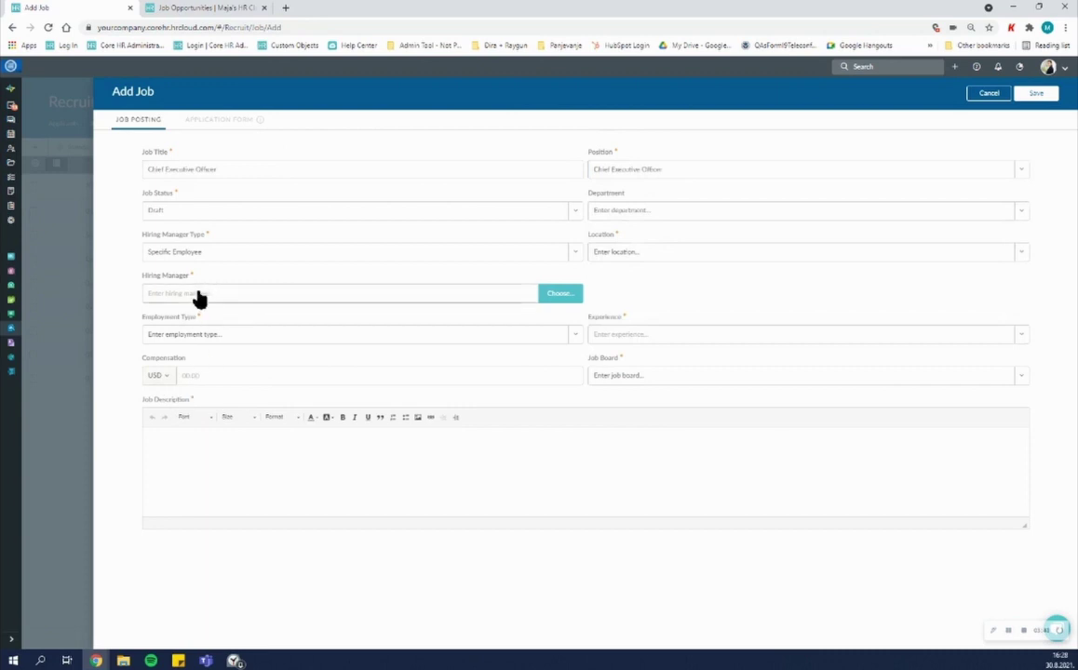
In the job's application form, disable the Website, LinkedIn, Twitter and Facebook fields and make Address and Phone required.
click(239, 122)
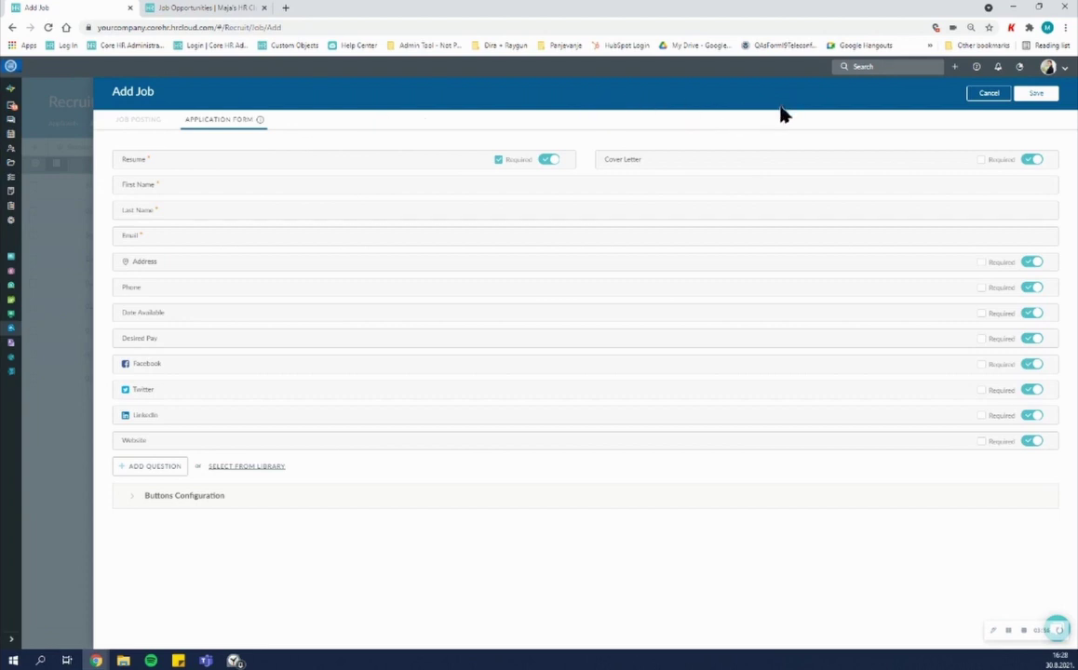
click(1030, 440)
click(1031, 415)
click(1032, 390)
click(1031, 365)
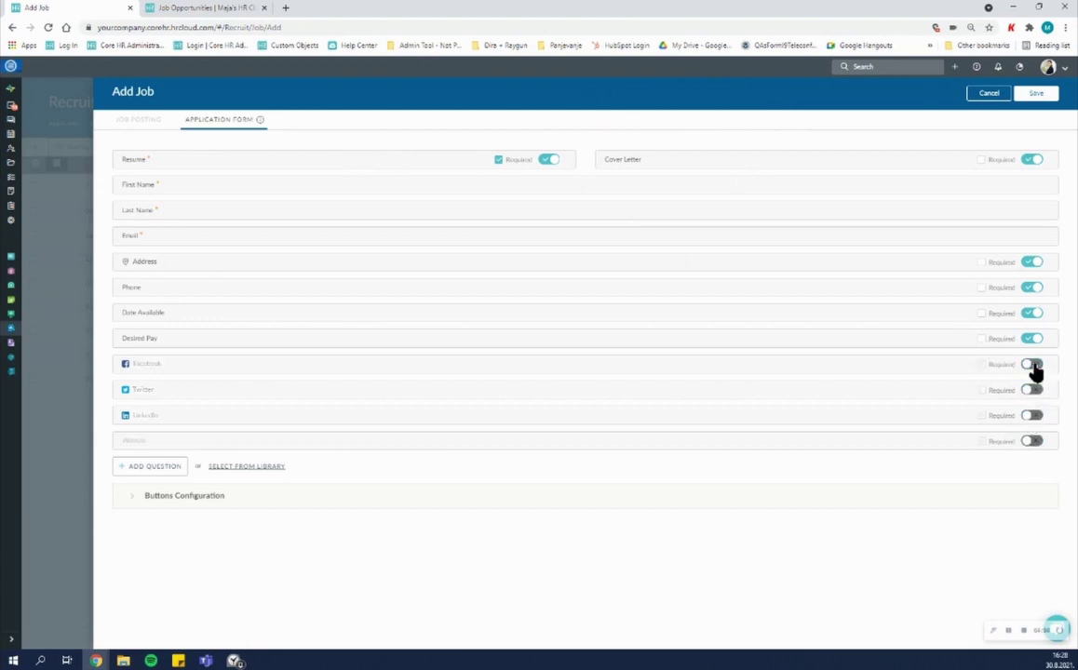
click(981, 262)
click(981, 287)
Start a custom application question, look through its answer types, and discard both the question and the new job without saving.
click(167, 471)
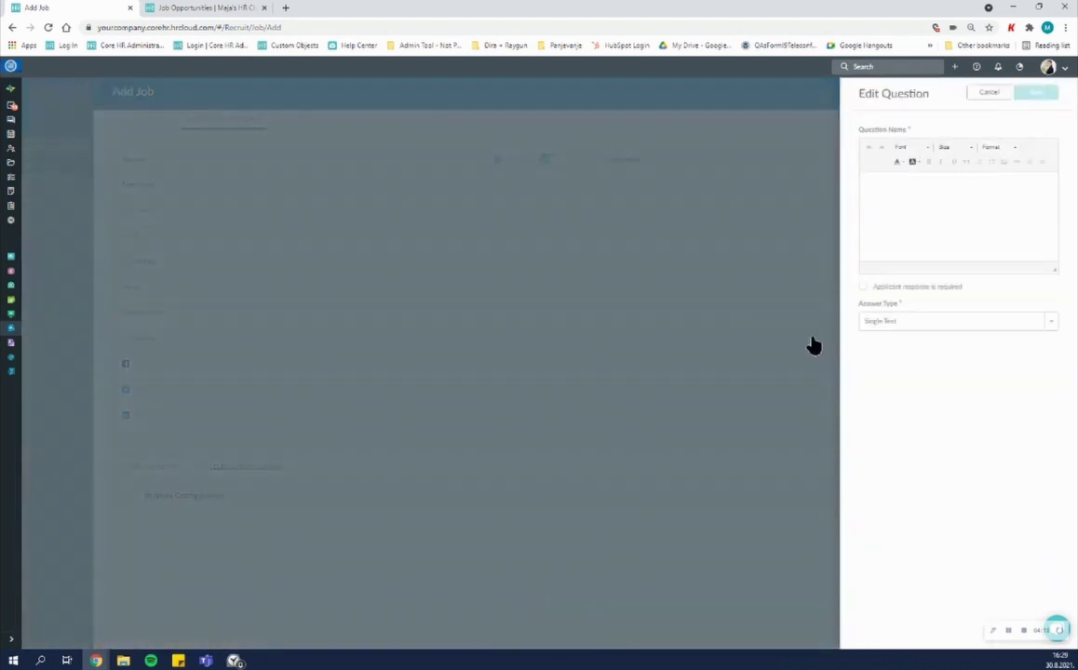
click(930, 207)
click(941, 324)
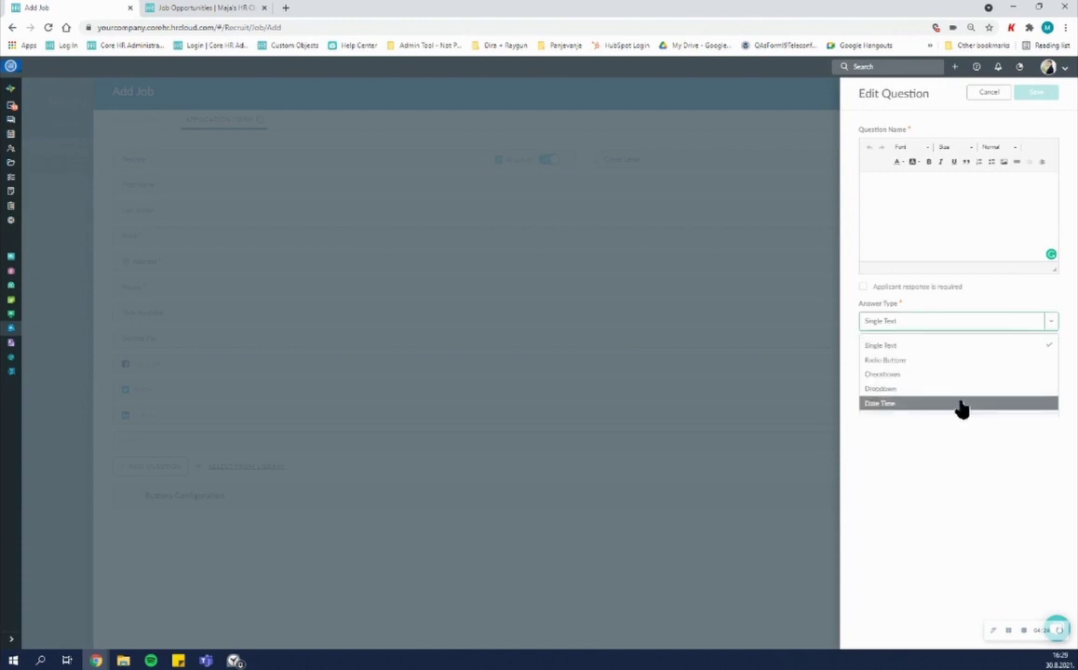
click(698, 396)
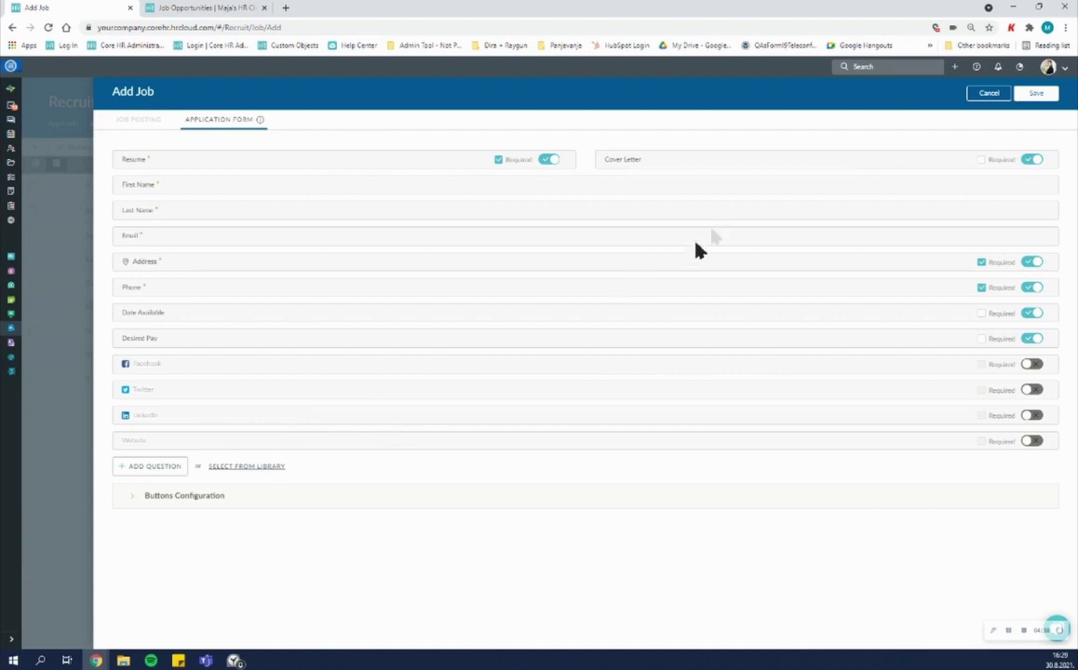
click(986, 93)
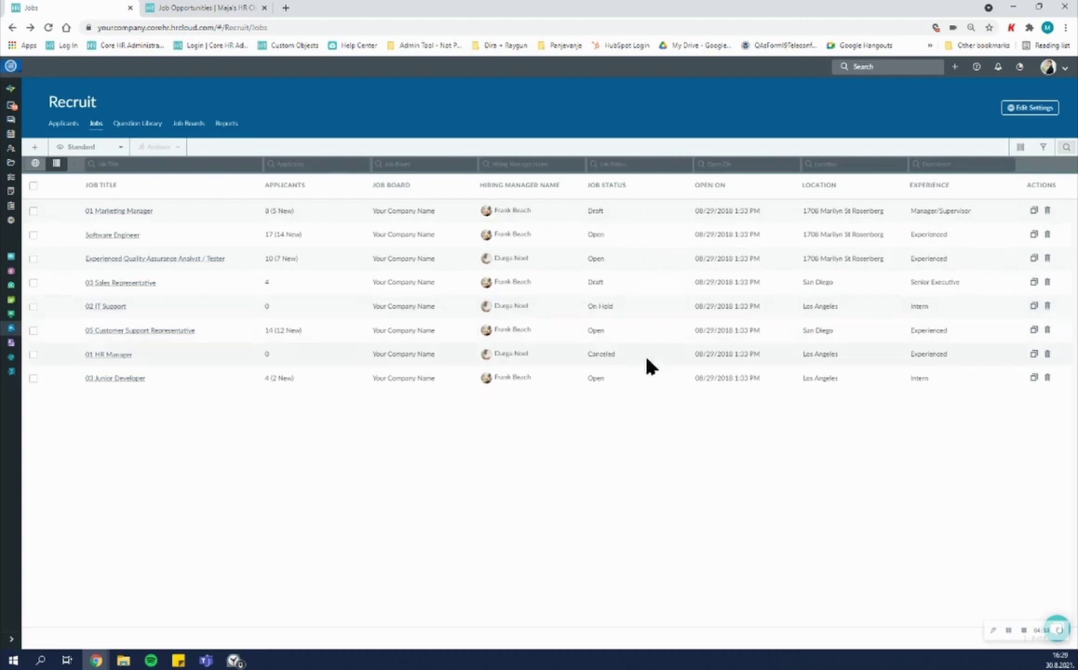
View the Applicant Pipeline and Applicant Source reports, and return to the main dashboard.
click(234, 130)
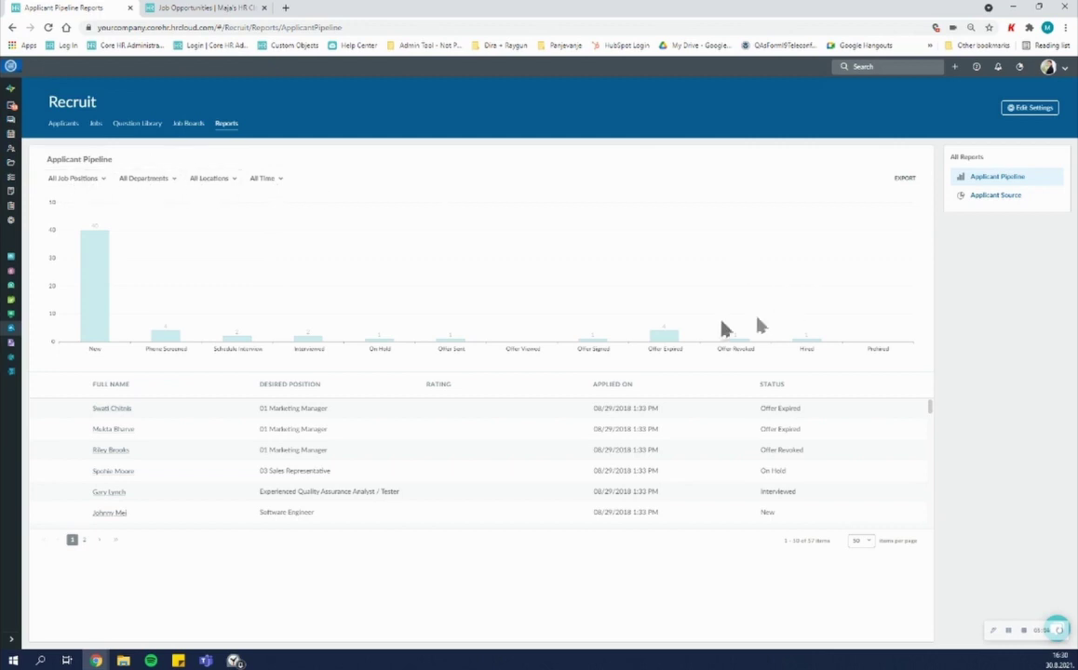
click(992, 197)
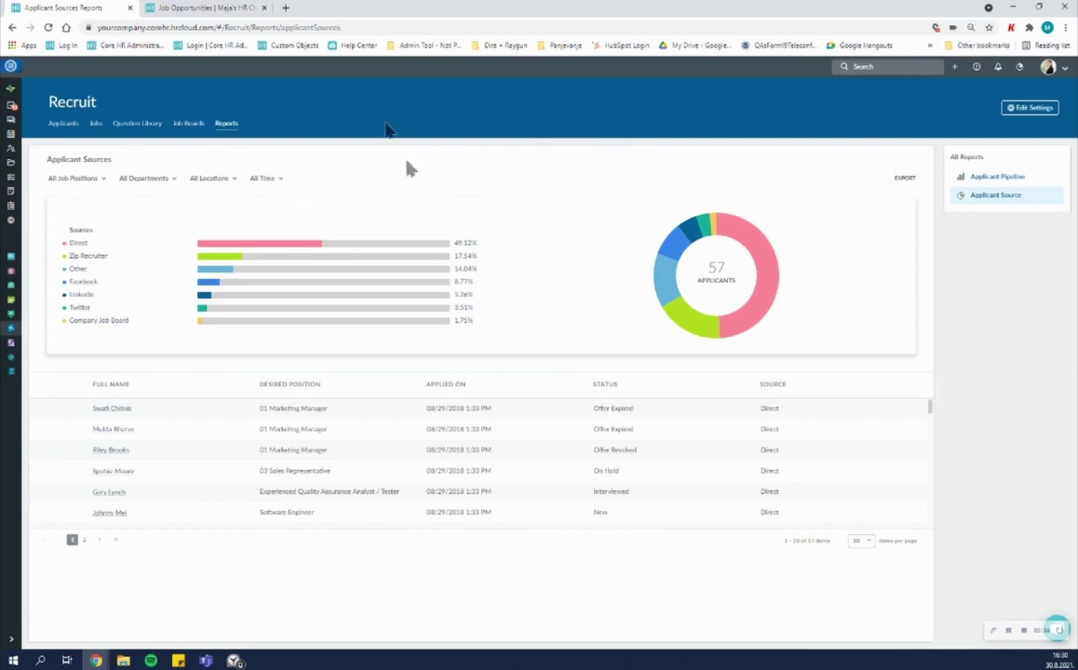
click(11, 68)
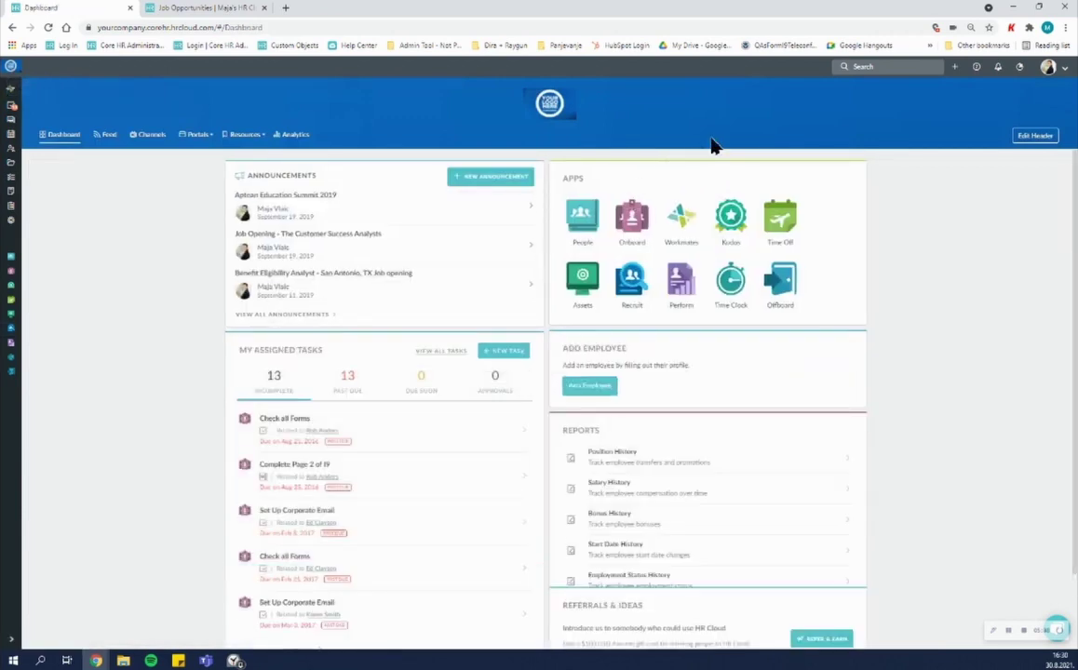